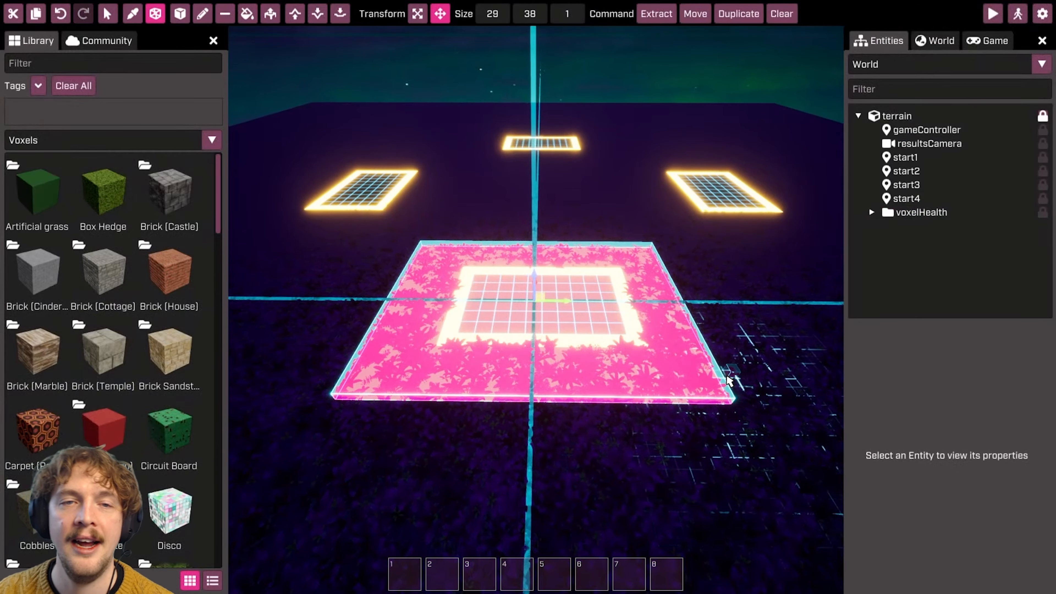
# Step: Use the Resize transform to narrow the voxel selection around the nearest glowing platform to a width of 28
pyautogui.press('d')
pyautogui.moveTo(642, 264); pyautogui.dragTo(642, 265, button='right')
pyautogui.press('d')
pyautogui.click(421, 13)
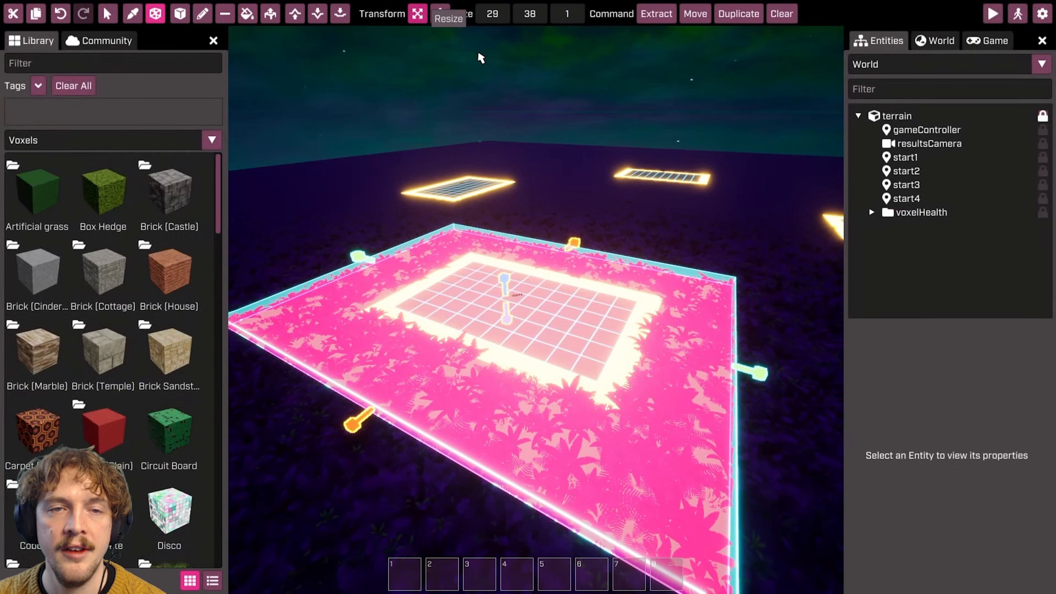
pyautogui.press('d')
pyautogui.moveTo(558, 190); pyautogui.dragTo(415, 146, button='right')
pyautogui.press('d')
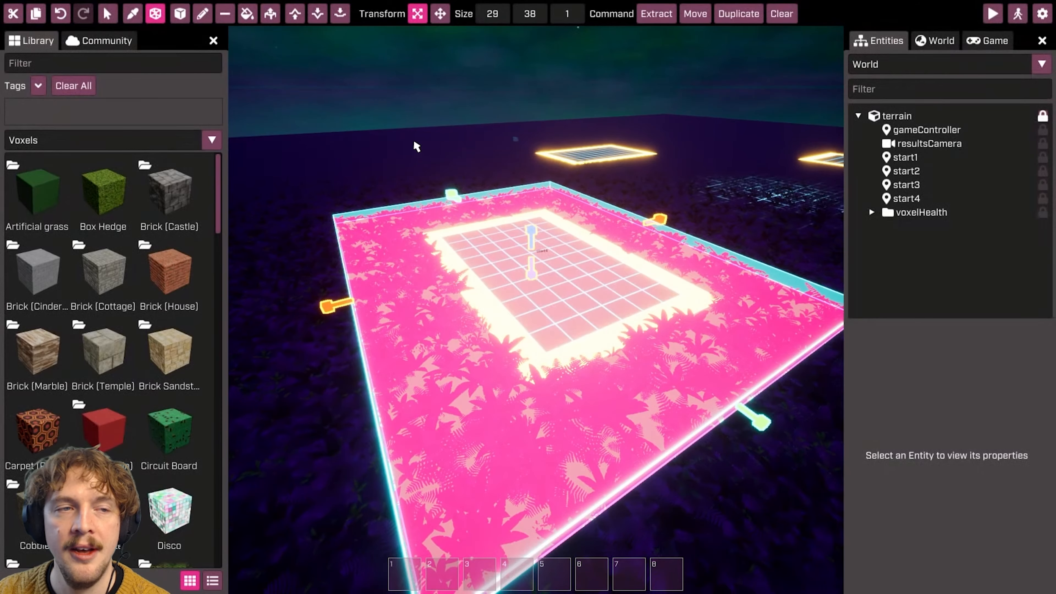
pyautogui.press('a')
pyautogui.moveTo(391, 186); pyautogui.dragTo(707, 344, button='right')
pyautogui.moveTo(724, 349)
pyautogui.mouseDown()
pyautogui.moveTo(720, 334)
pyautogui.moveTo(689, 326)
pyautogui.moveTo(728, 348)
pyautogui.mouseUp()
pyautogui.moveTo(365, 322); pyautogui.dragTo(401, 320)
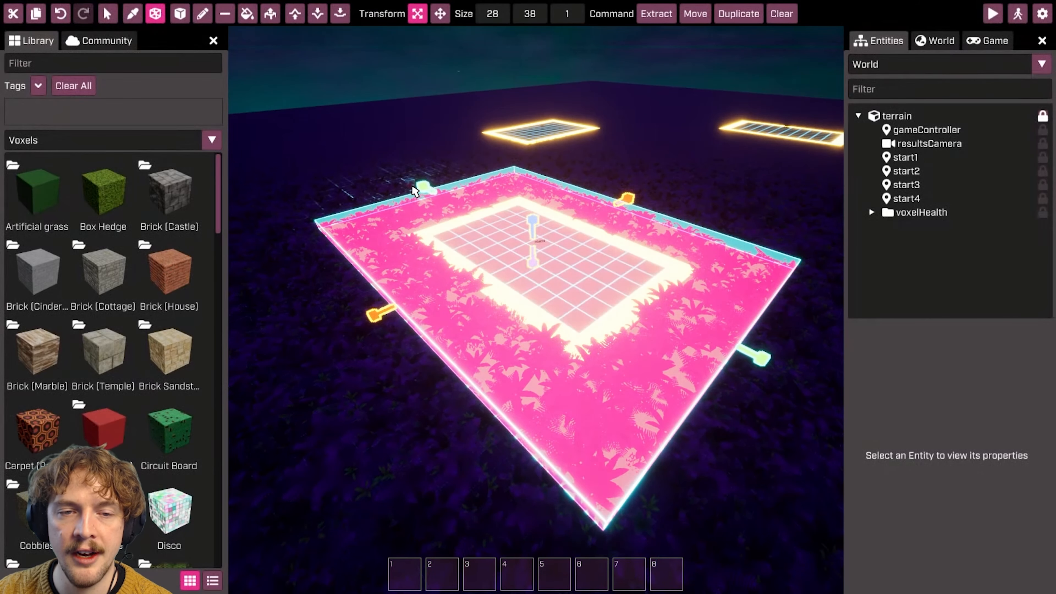
pyautogui.moveTo(422, 187)
pyautogui.mouseDown()
pyautogui.moveTo(433, 196)
pyautogui.moveTo(367, 160)
pyautogui.moveTo(424, 188)
pyautogui.mouseUp()
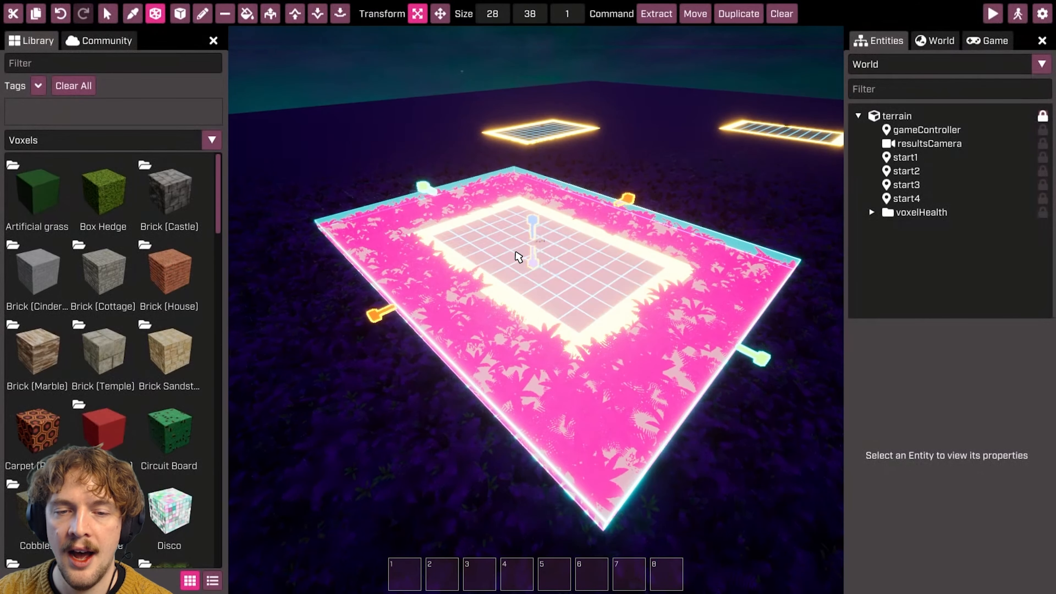
# Step: Stretch the selection vertically through the terrain and set its height to 9 voxels
pyautogui.moveTo(536, 286); pyautogui.dragTo(537, 133)
pyautogui.moveTo(568, 416); pyautogui.dragTo(568, 335, button='right')
pyautogui.moveTo(541, 349); pyautogui.dragTo(540, 406)
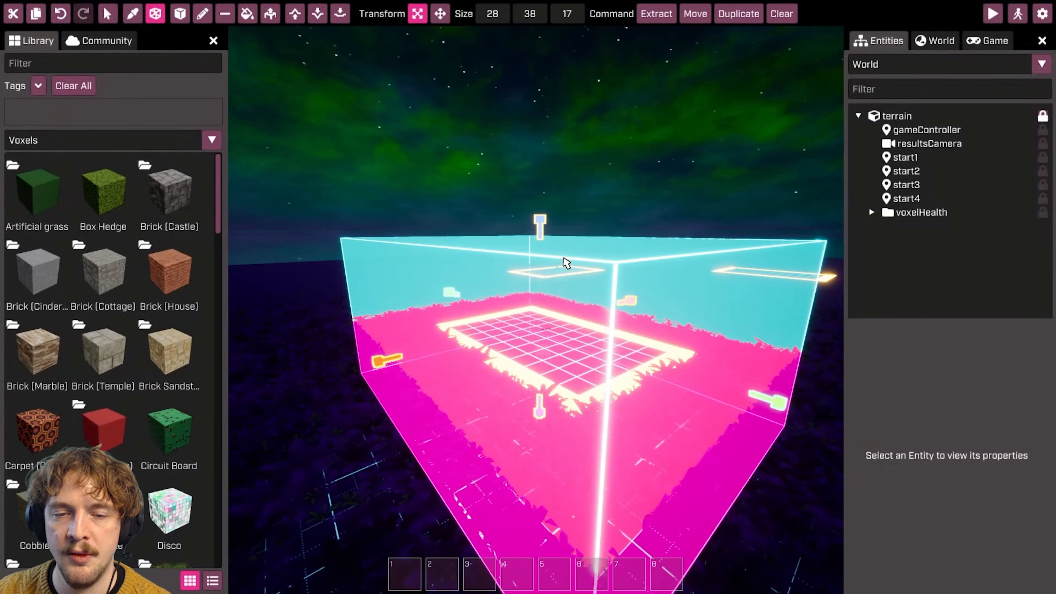
pyautogui.moveTo(541, 259); pyautogui.dragTo(550, 325)
pyautogui.moveTo(549, 326); pyautogui.dragTo(522, 326, button='right')
pyautogui.press('w')
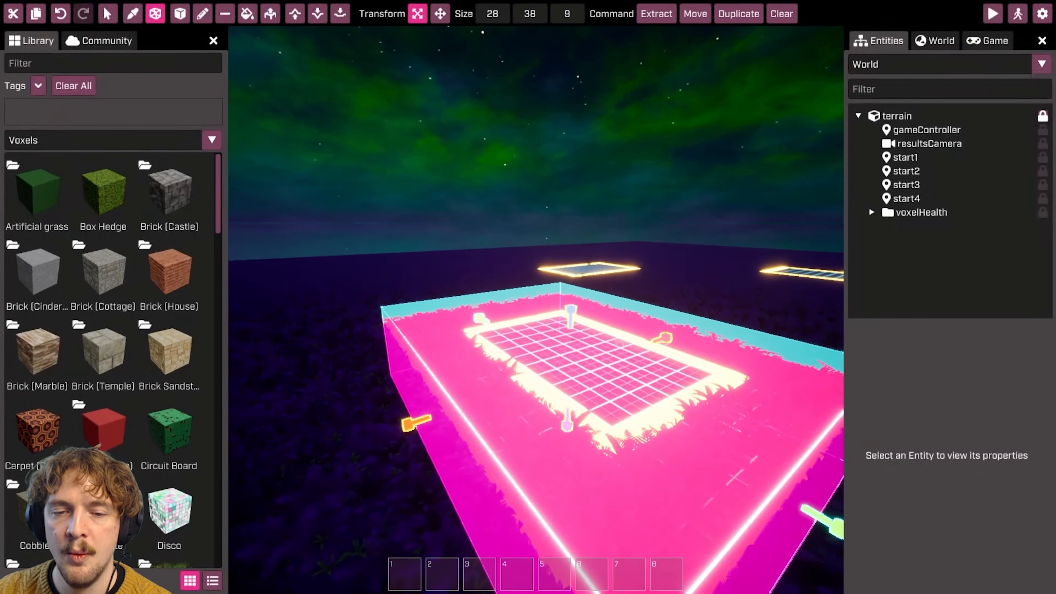
pyautogui.press('s')
pyautogui.moveTo(590, 216); pyautogui.dragTo(598, 232, button='right')
pyautogui.press('w')
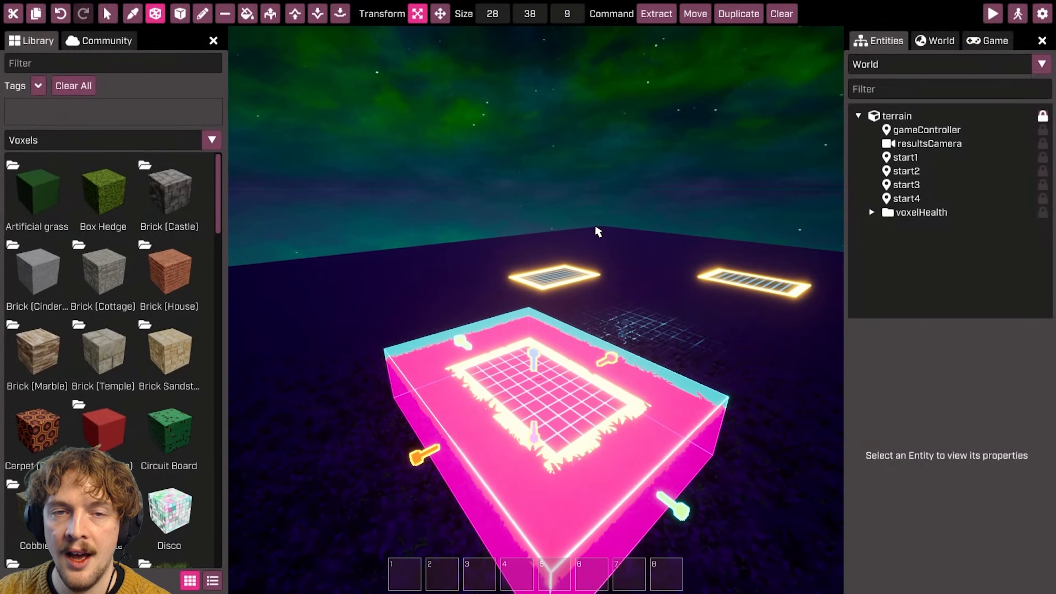
# Step: Set the selection's first size value to 32 and shift the selection so it frames the platform
pyautogui.scroll(-7, 485, 20)
pyautogui.scroll(15, 493, 18)
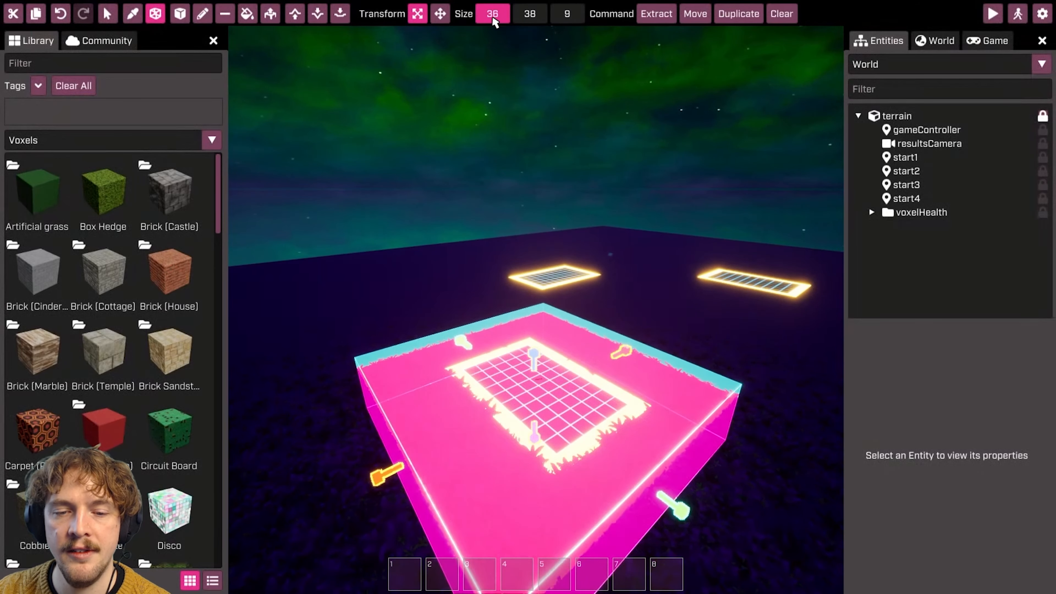
pyautogui.scroll(-4, 492, 19)
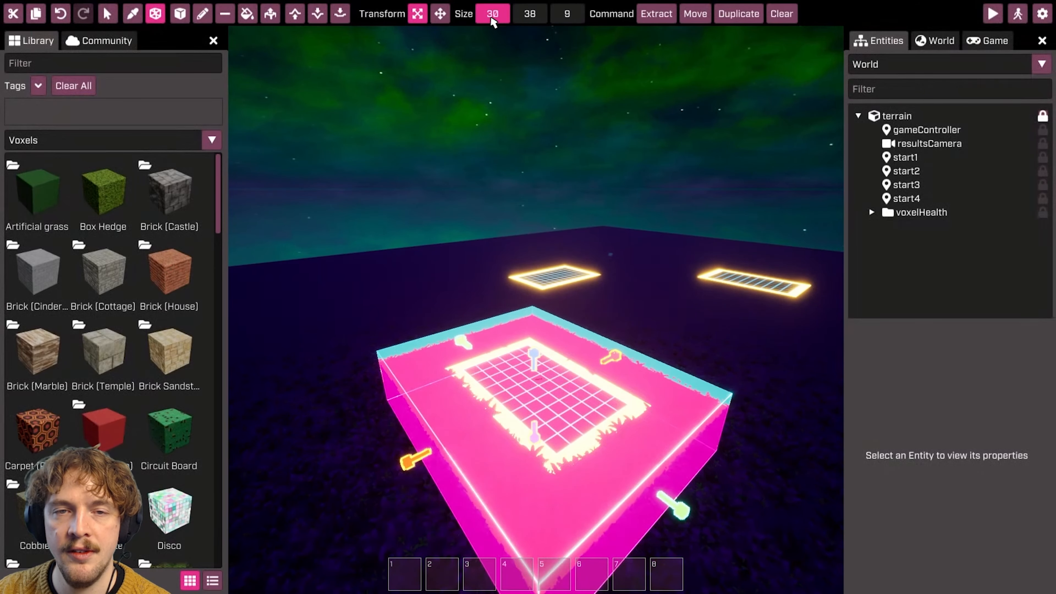
pyautogui.click(445, 15)
pyautogui.moveTo(556, 416); pyautogui.dragTo(593, 373)
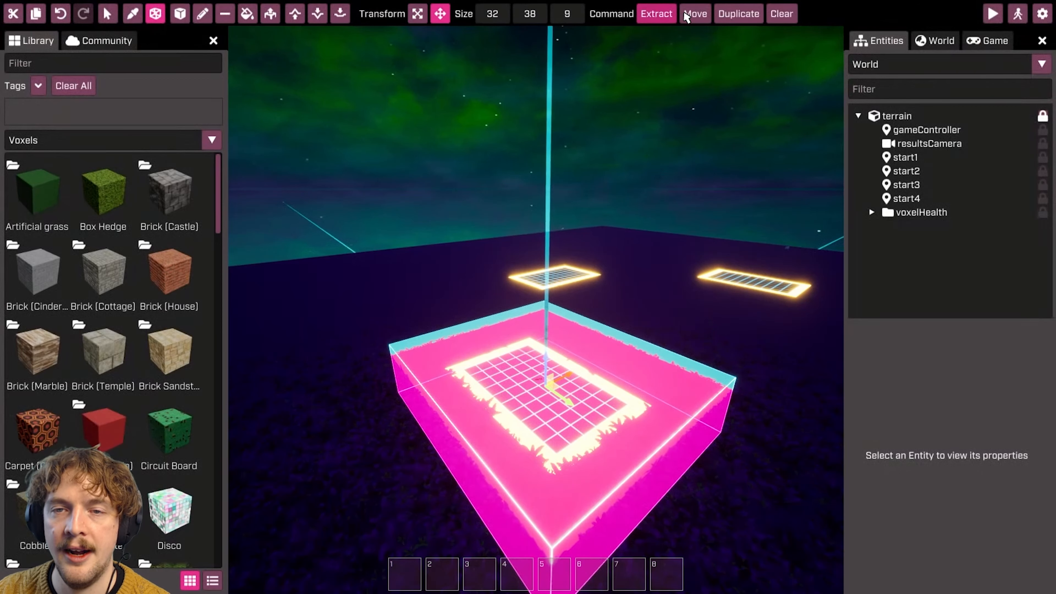
# Step: Extract the selected voxels into their own mesh and raise that mesh to a height position of 600
pyautogui.click(661, 19)
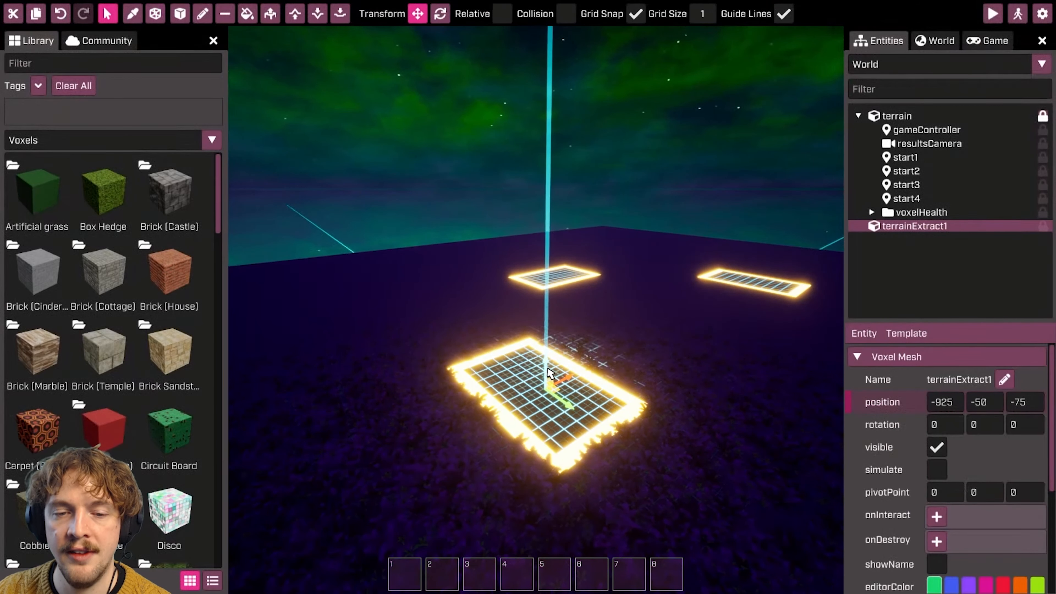
pyautogui.moveTo(550, 373); pyautogui.dragTo(551, 291)
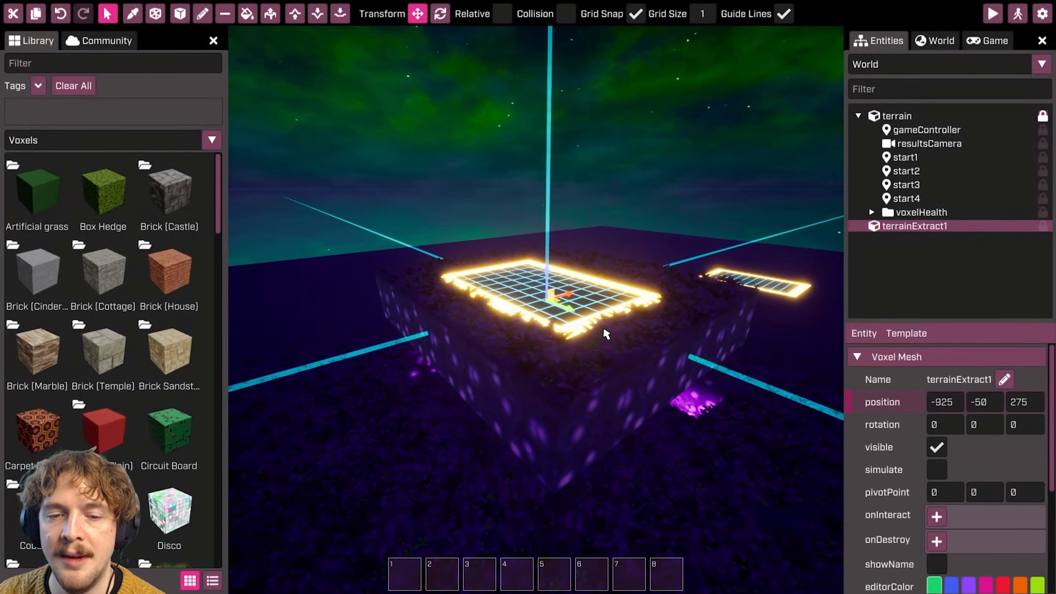
pyautogui.moveTo(606, 334); pyautogui.dragTo(614, 382)
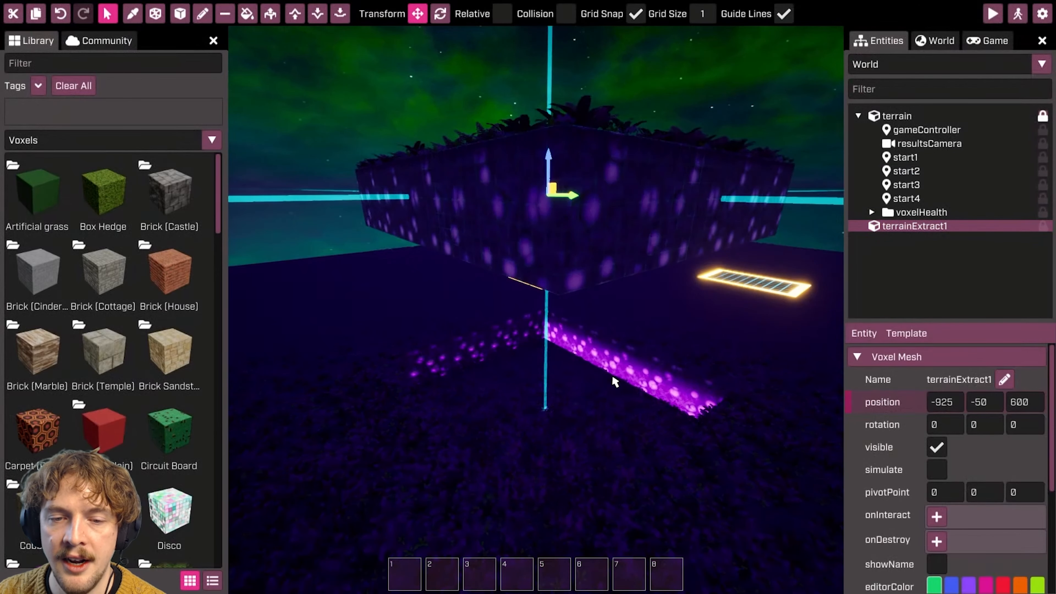
# Step: Box-select the top surface of the raised mesh as a 30 by 38 voxel area, one voxel high
pyautogui.press('w')
pyautogui.press('d')
pyautogui.moveTo(615, 382); pyautogui.dragTo(527, 383, button='right')
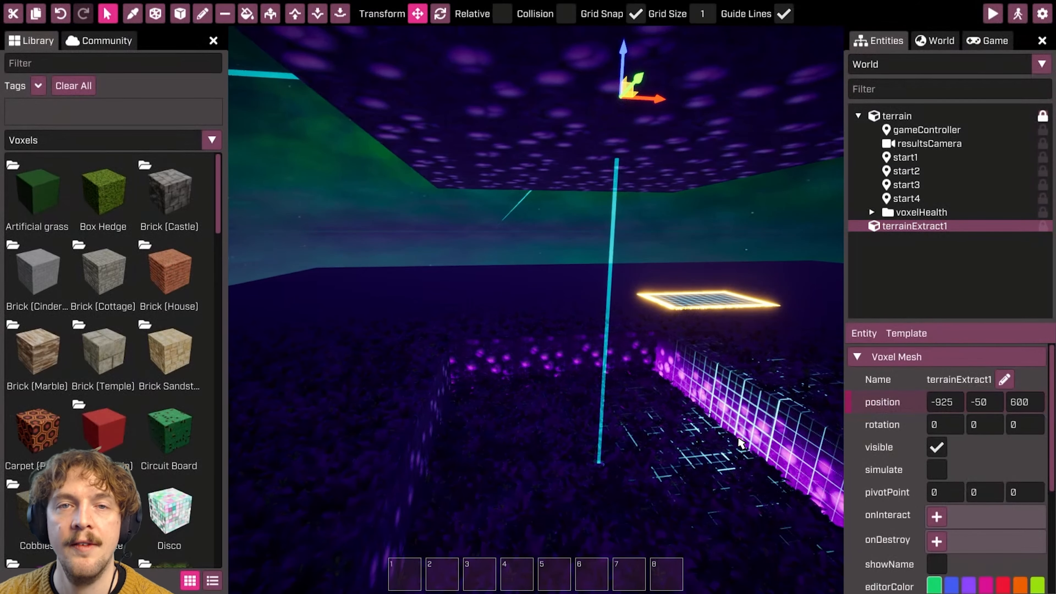
pyautogui.moveTo(662, 401); pyautogui.dragTo(712, 412, button='right')
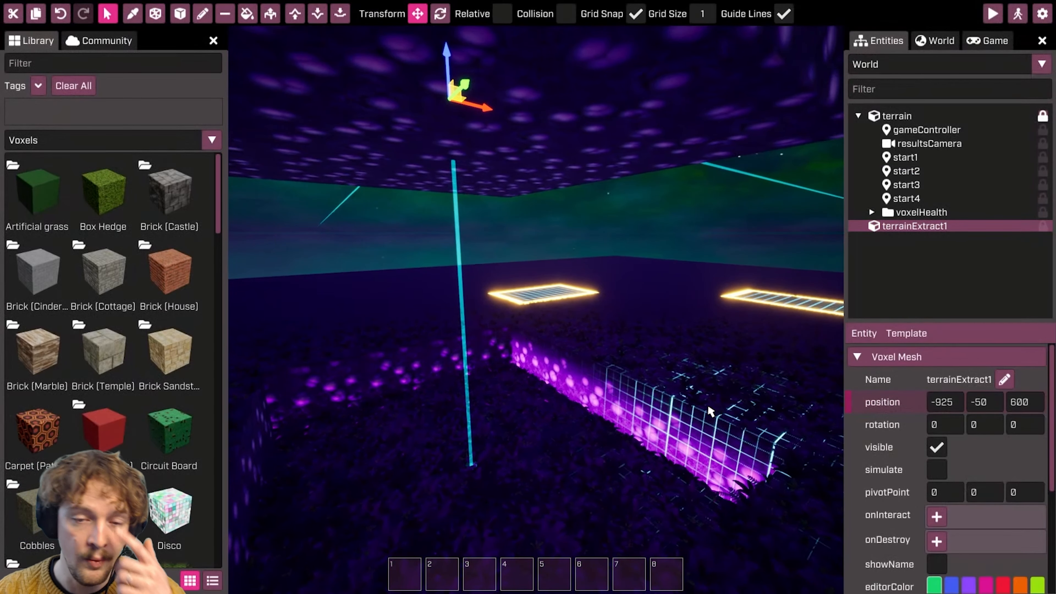
pyautogui.moveTo(539, 336); pyautogui.dragTo(536, 374, button='right')
pyautogui.click(155, 14)
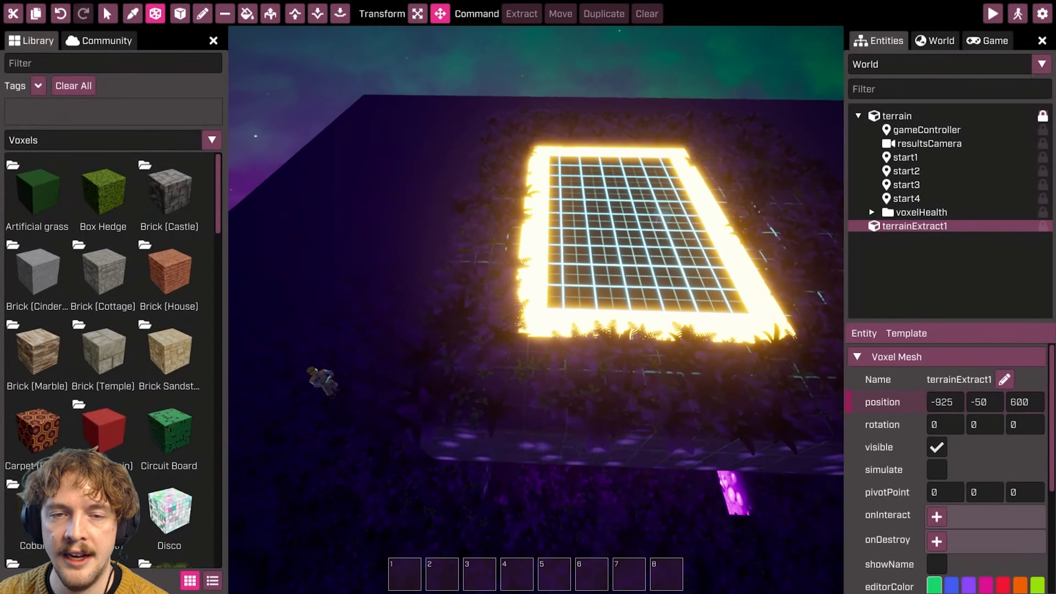
pyautogui.moveTo(537, 161); pyautogui.dragTo(517, 137, button='right')
pyautogui.moveTo(521, 144); pyautogui.dragTo(770, 459)
pyautogui.press('d')
pyautogui.moveTo(770, 458); pyautogui.dragTo(647, 335, button='right')
pyautogui.press('q')
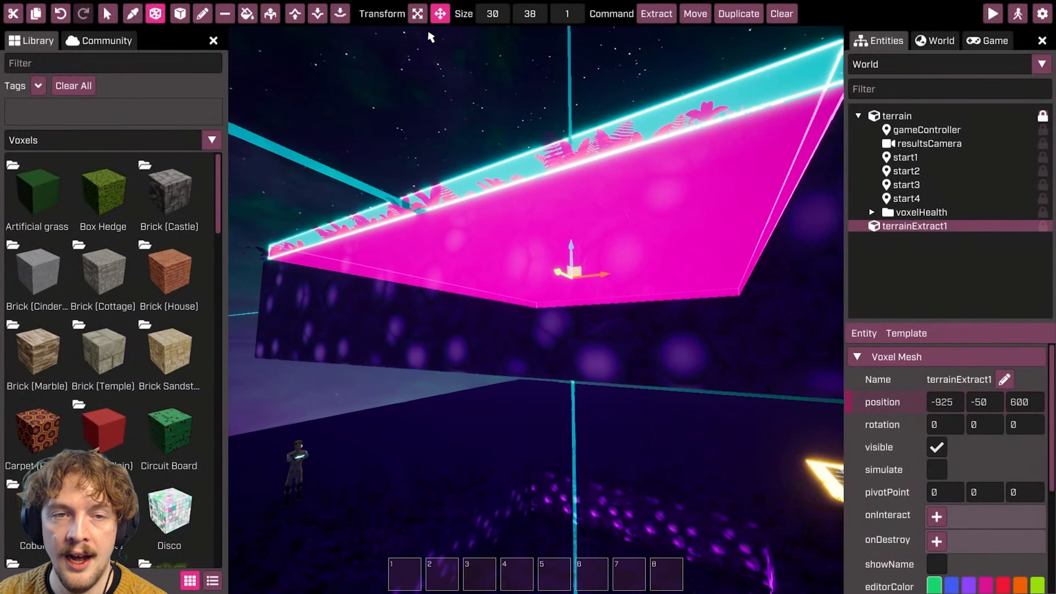
# Step: Extend the selection downward through the raised mesh to a height of 8 voxels
pyautogui.click(417, 14)
pyautogui.moveTo(572, 298); pyautogui.dragTo(573, 358)
pyautogui.press('e')
pyautogui.moveTo(573, 358); pyautogui.dragTo(640, 383, button='right')
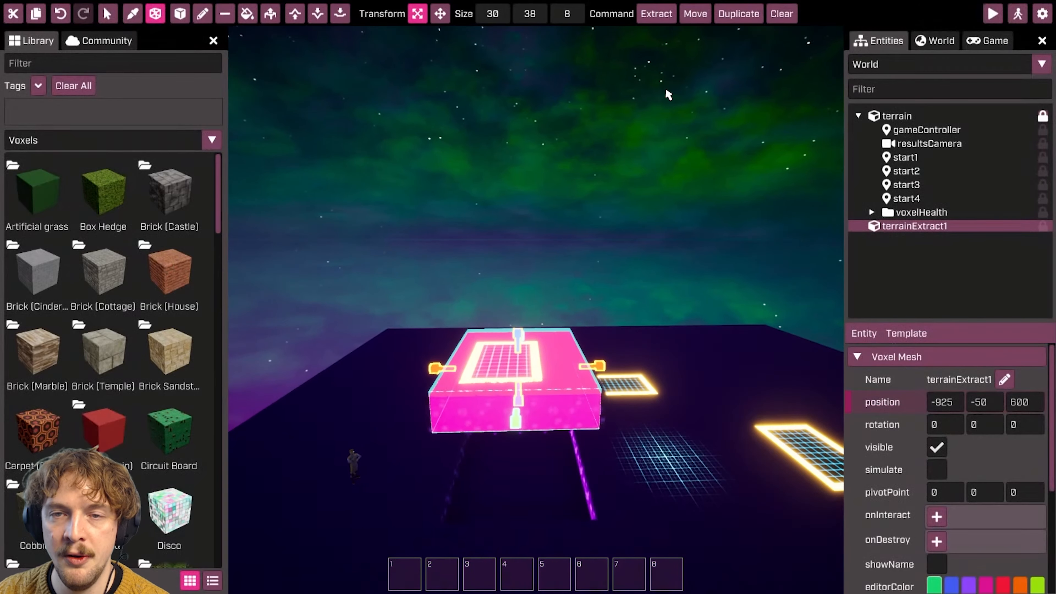
# Step: Use the Move command on the selected voxels and shift them back and forth above the terrain
pyautogui.click(701, 16)
pyautogui.moveTo(539, 370); pyautogui.dragTo(684, 400)
pyautogui.press('d')
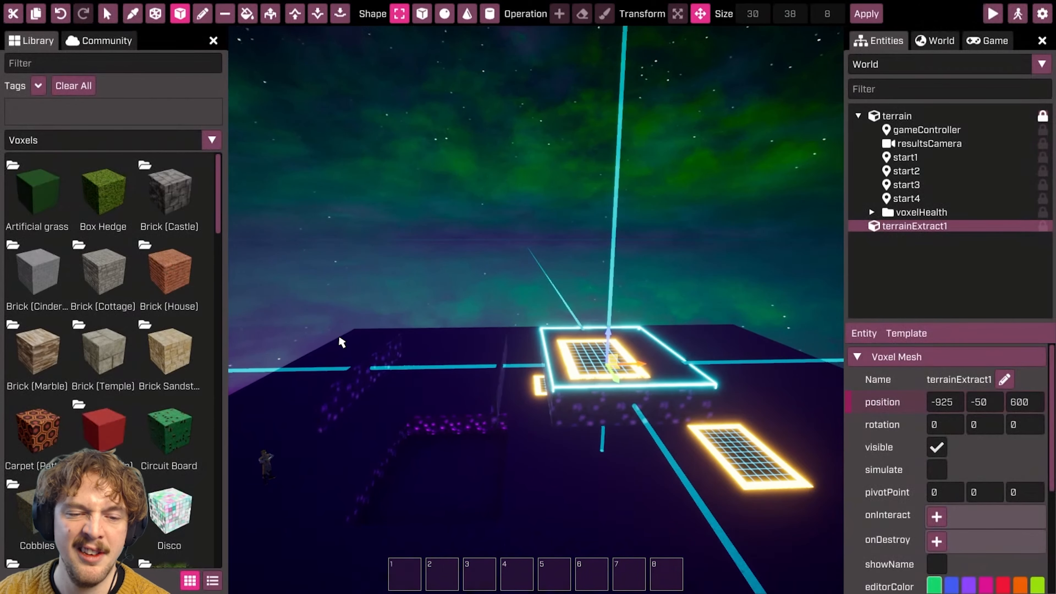
pyautogui.moveTo(632, 372); pyautogui.dragTo(715, 374)
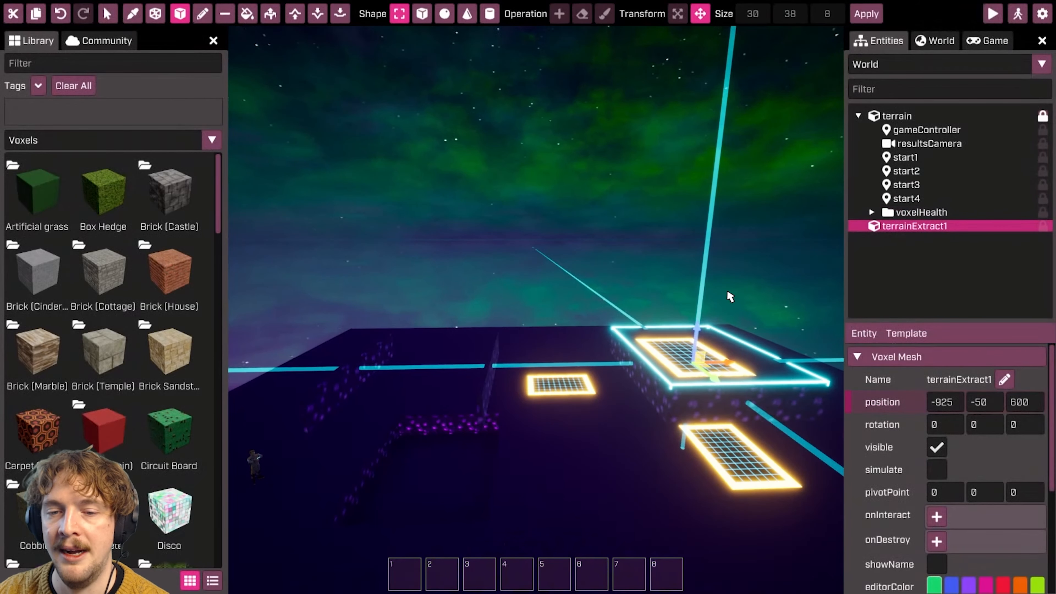
pyautogui.moveTo(728, 363); pyautogui.dragTo(476, 366)
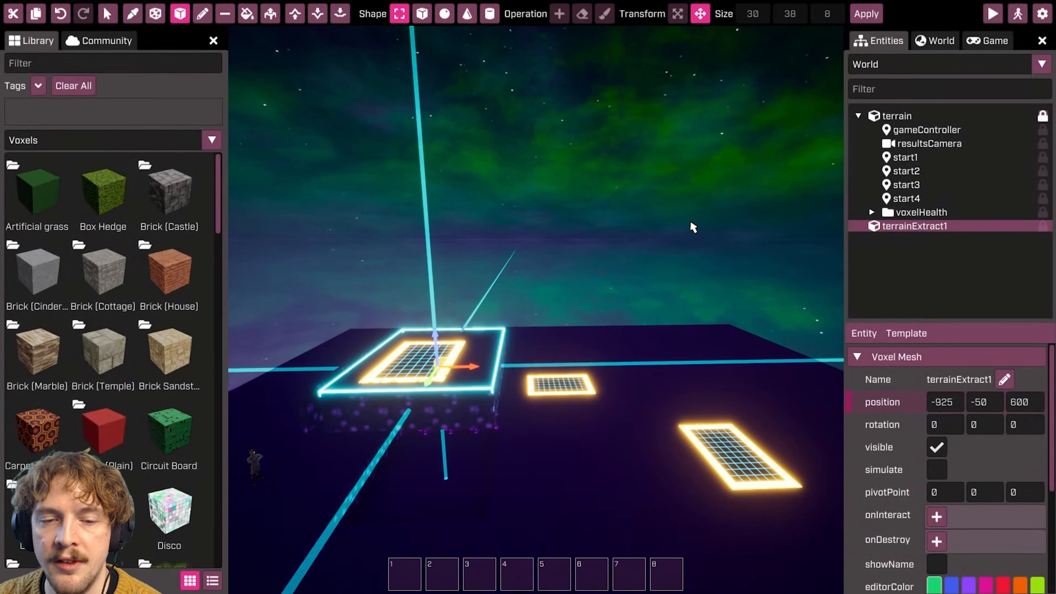
# Step: Cancel the voxel placement and undo the move of the raised block
pyautogui.press('Escape')
pyautogui.press('Escape')
pyautogui.moveTo(661, 302)
pyautogui.mouseDown(button='right')
pyautogui.moveTo(648, 300)
pyautogui.moveTo(666, 303)
pyautogui.mouseUp(button='right')
pyautogui.press('w')
pyautogui.hotkey('ctrl', 'z')
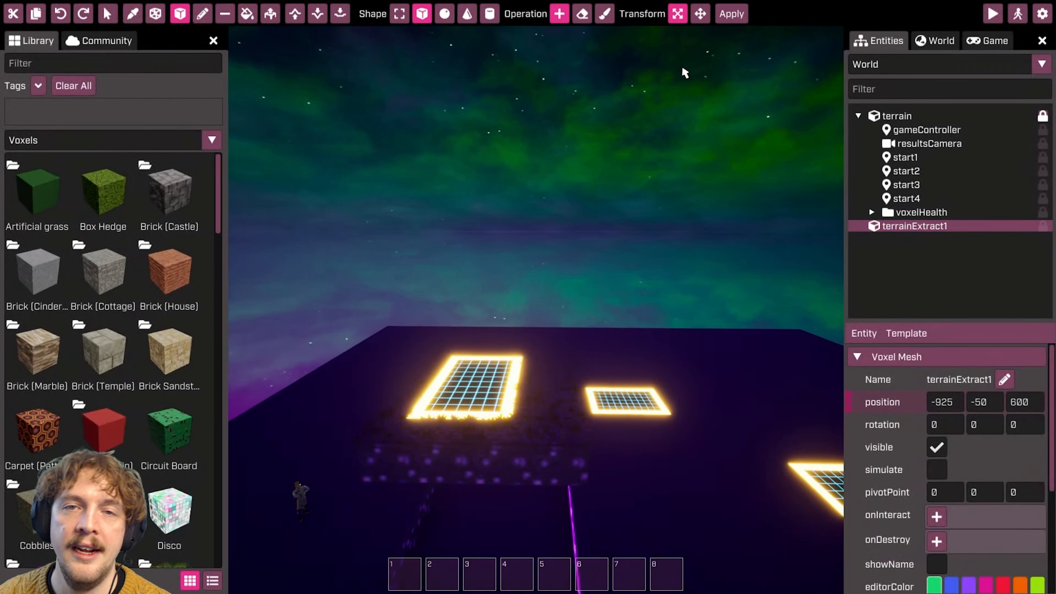
# Step: Box-select a 24 by 36 area around the raised block's platform and extend it down to 13 voxels high
pyautogui.click(155, 14)
pyautogui.moveTo(536, 299); pyautogui.dragTo(536, 333, button='right')
pyautogui.moveTo(466, 296); pyautogui.dragTo(819, 508)
pyautogui.press('d')
pyautogui.moveTo(681, 203); pyautogui.dragTo(483, 204, button='right')
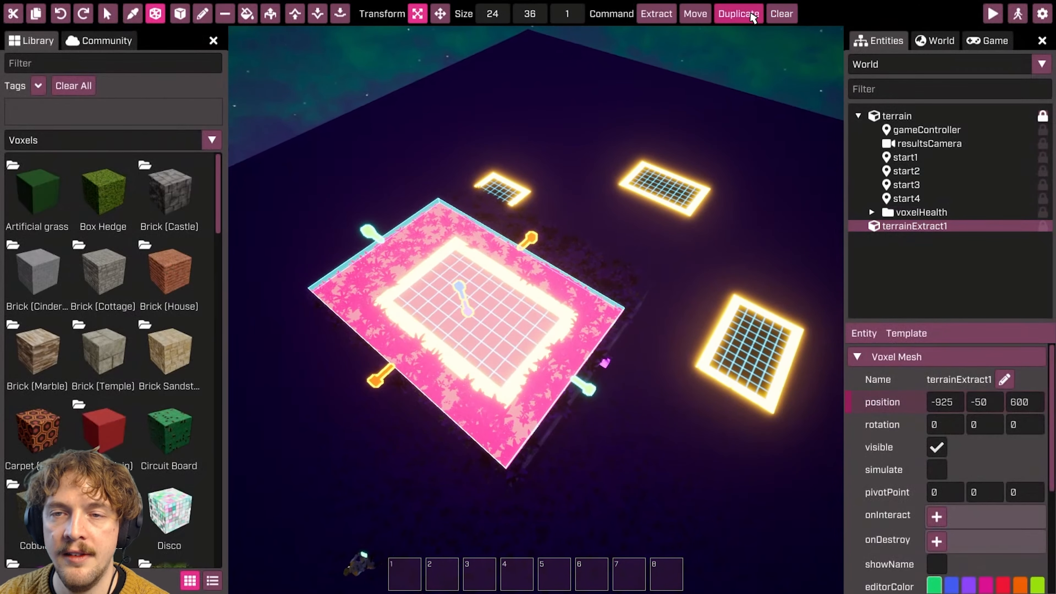
pyautogui.moveTo(457, 478); pyautogui.dragTo(458, 402, button='right')
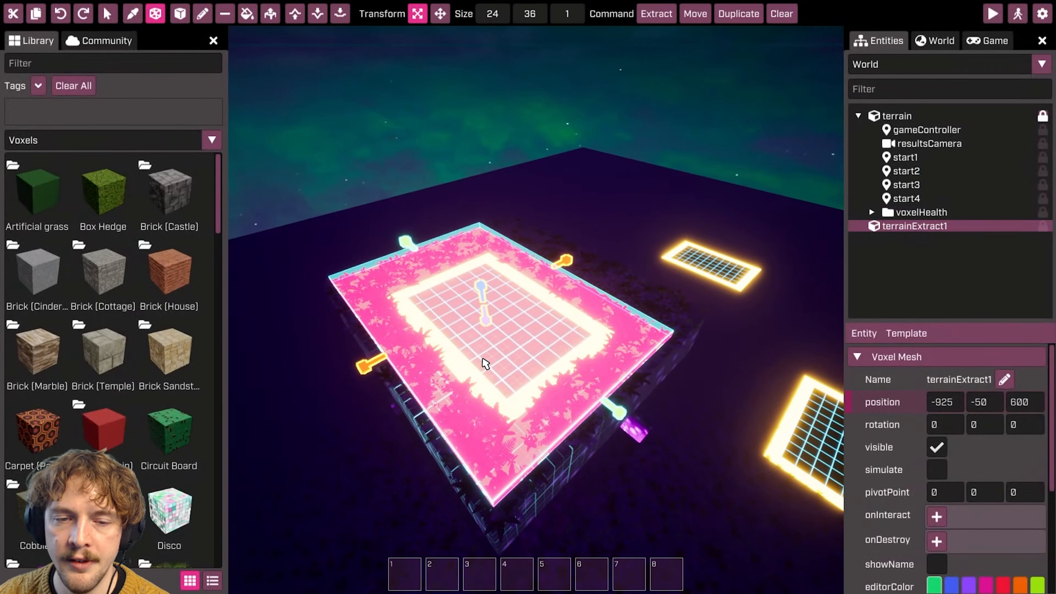
pyautogui.moveTo(485, 328); pyautogui.dragTo(495, 382)
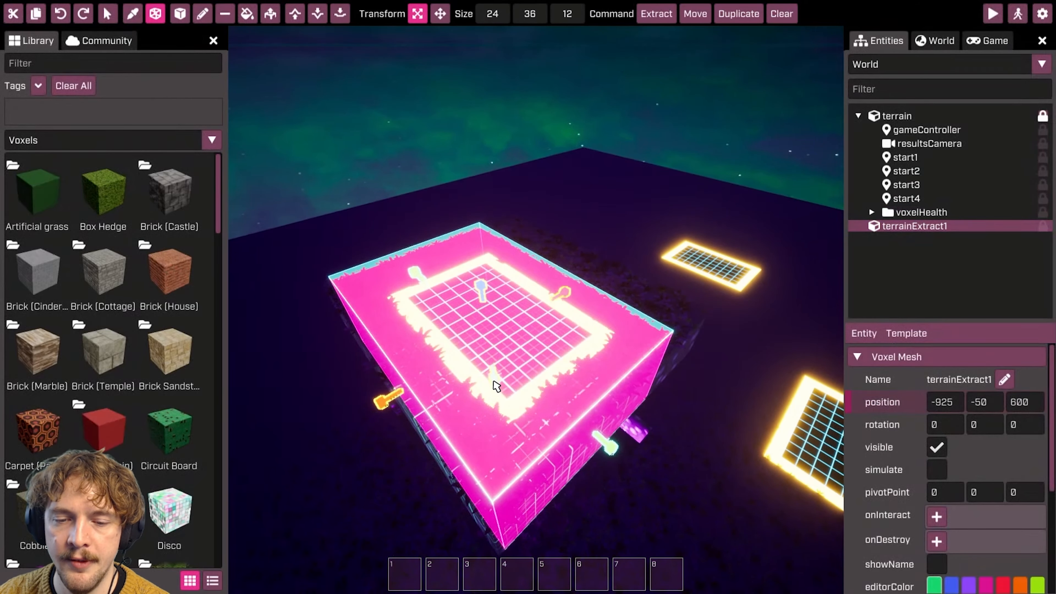
# Step: Duplicate the selected voxels, place the copy directly beside the original platform and apply it
pyautogui.click(736, 13)
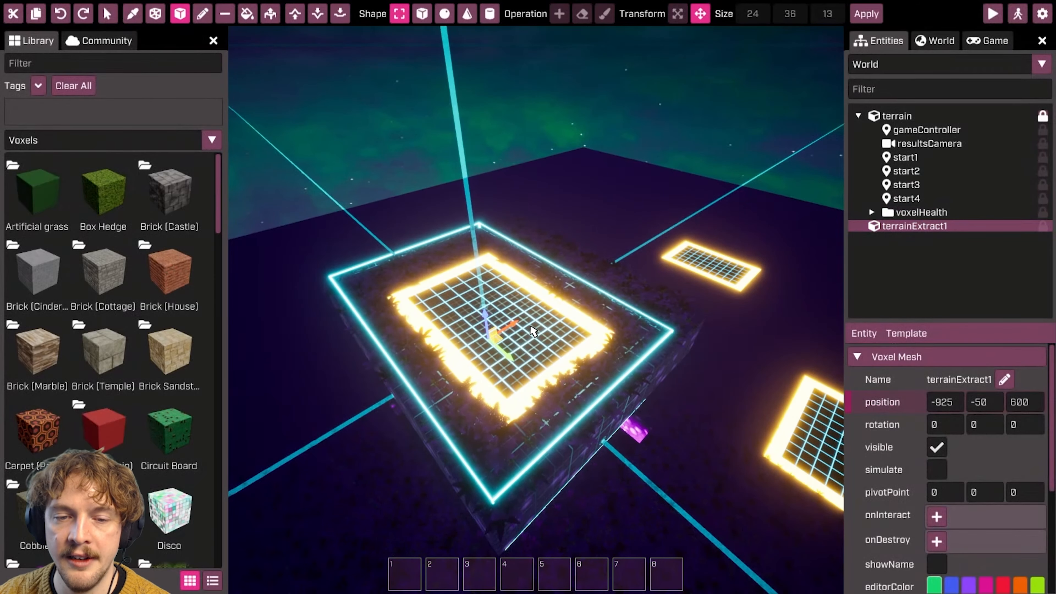
pyautogui.moveTo(572, 300); pyautogui.dragTo(649, 274)
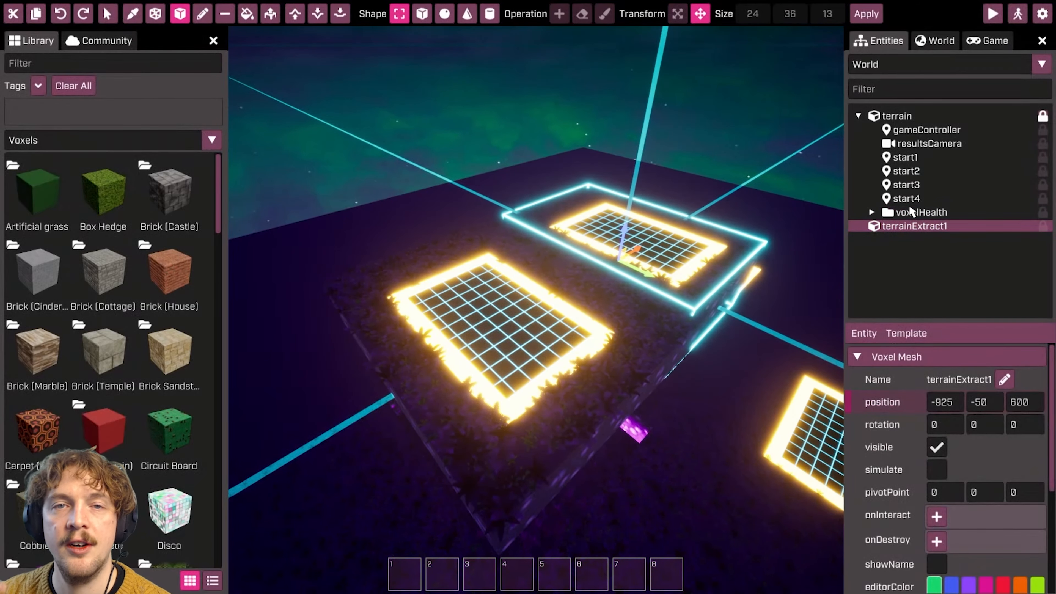
pyautogui.moveTo(703, 194)
pyautogui.mouseDown(button='right')
pyautogui.moveTo(682, 194)
pyautogui.moveTo(703, 194)
pyautogui.mouseUp(button='right')
pyautogui.moveTo(767, 215); pyautogui.dragTo(738, 220)
pyautogui.click(863, 16)
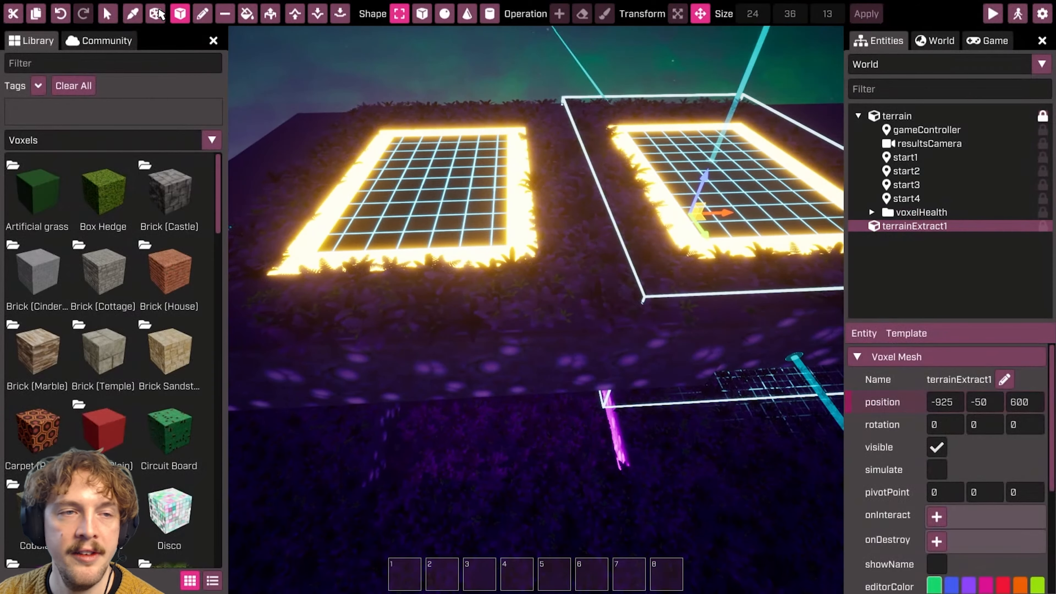
# Step: Duplicate the selected platform block again and place the copy as the third in the row
pyautogui.click(154, 15)
pyautogui.press('d')
pyautogui.click(723, 19)
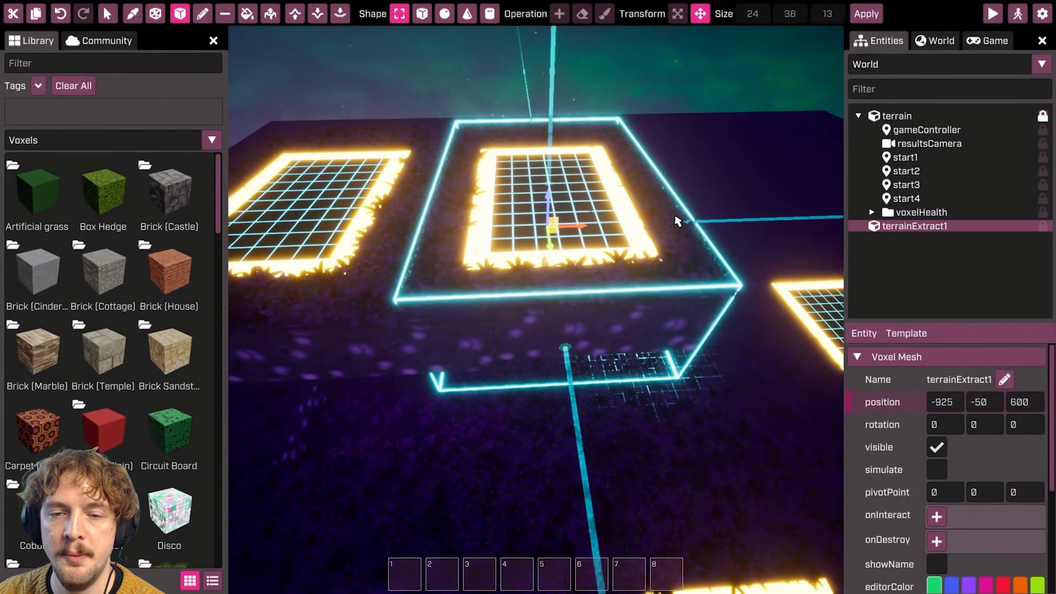
pyautogui.press('d')
pyautogui.moveTo(651, 214); pyautogui.dragTo(612, 219)
pyautogui.moveTo(606, 223); pyautogui.dragTo(682, 221, button='right')
pyautogui.press('a')
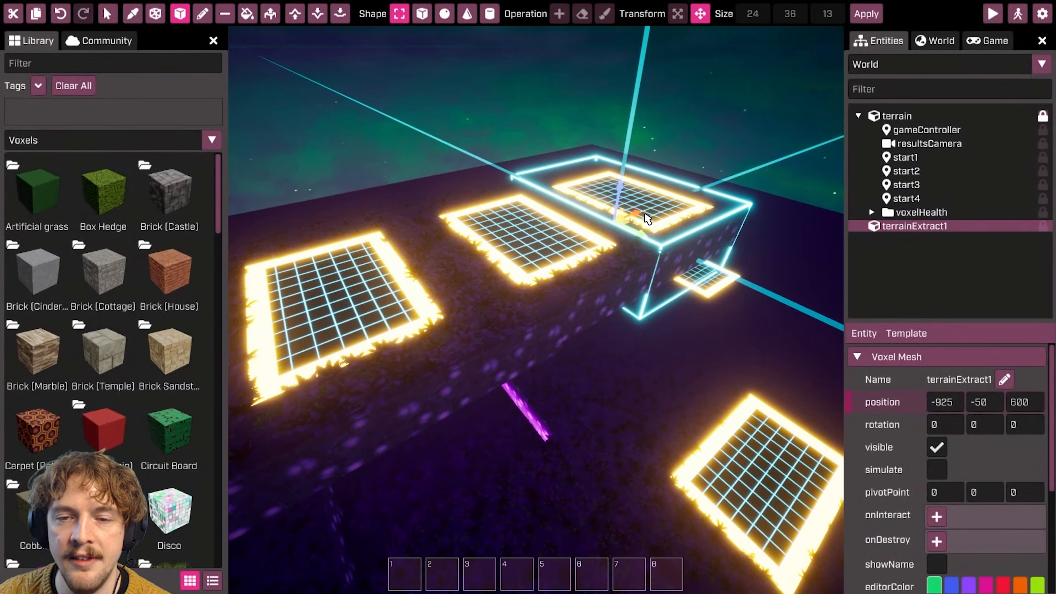
# Step: Line up another platform copy at the end of the row as the fourth block and apply it
pyautogui.moveTo(659, 219); pyautogui.dragTo(672, 205)
pyautogui.moveTo(673, 206); pyautogui.dragTo(615, 214, button='right')
pyautogui.press('w')
pyautogui.press('d')
pyautogui.moveTo(679, 269); pyautogui.dragTo(665, 281)
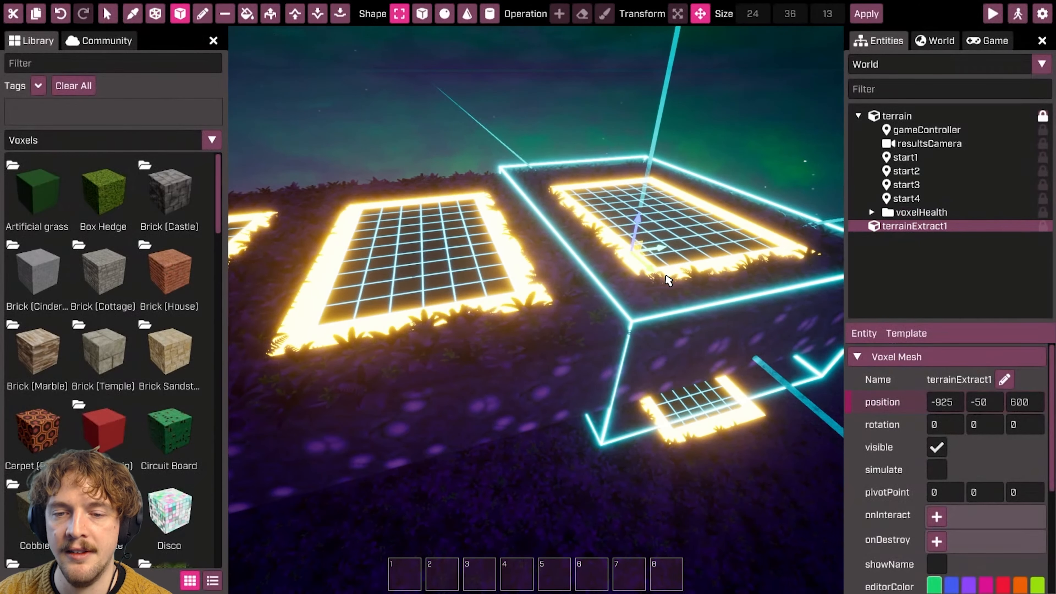
pyautogui.moveTo(669, 281); pyautogui.dragTo(639, 281, button='right')
pyautogui.press('d')
pyautogui.press('w')
pyautogui.click(866, 16)
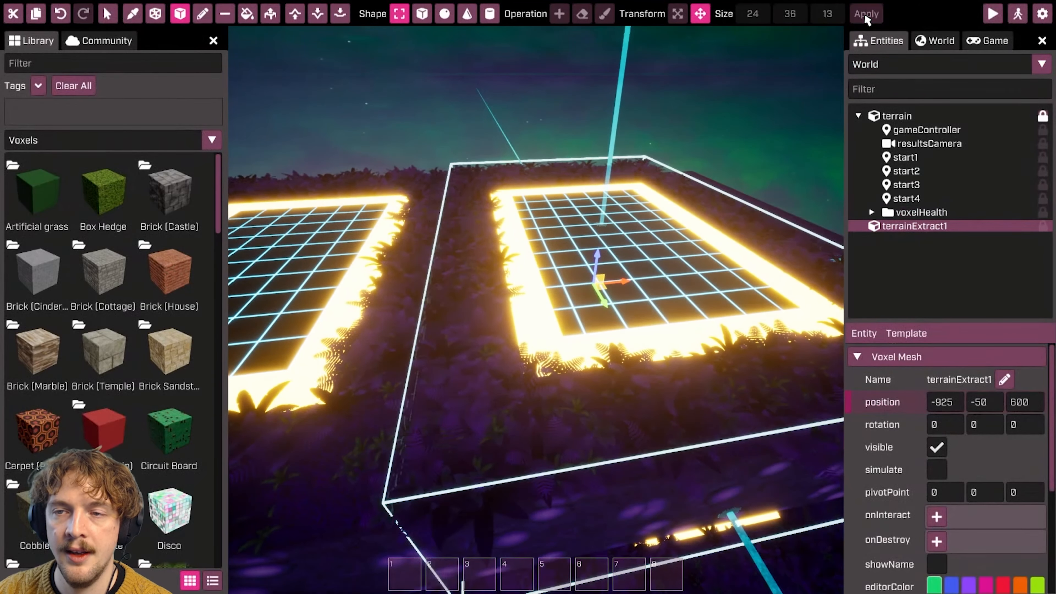
# Step: Select the fourth platform block's voxels with the voxel selection tool and clear them
pyautogui.press('s')
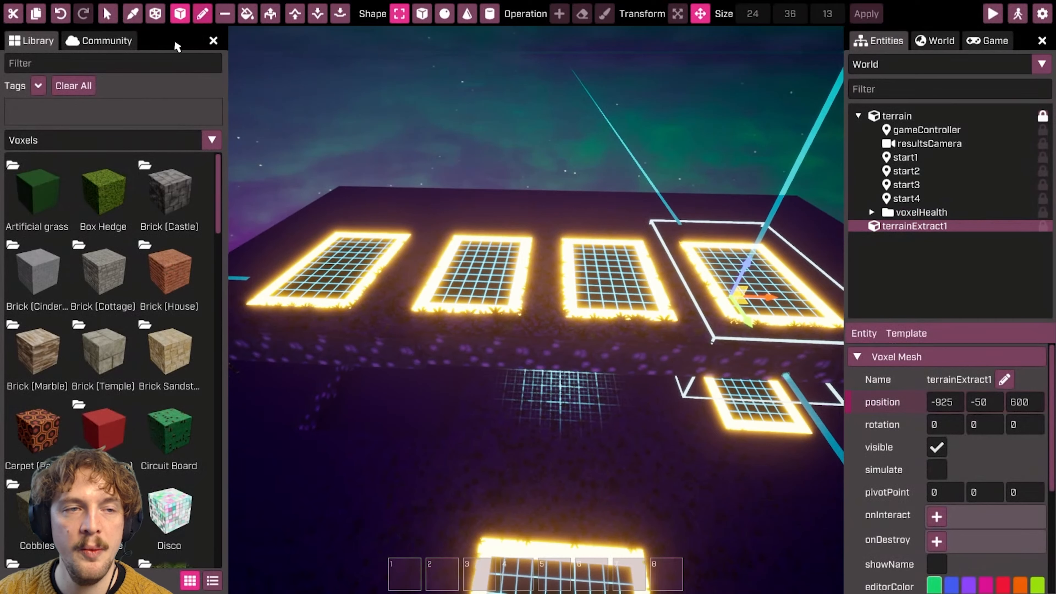
pyautogui.click(156, 14)
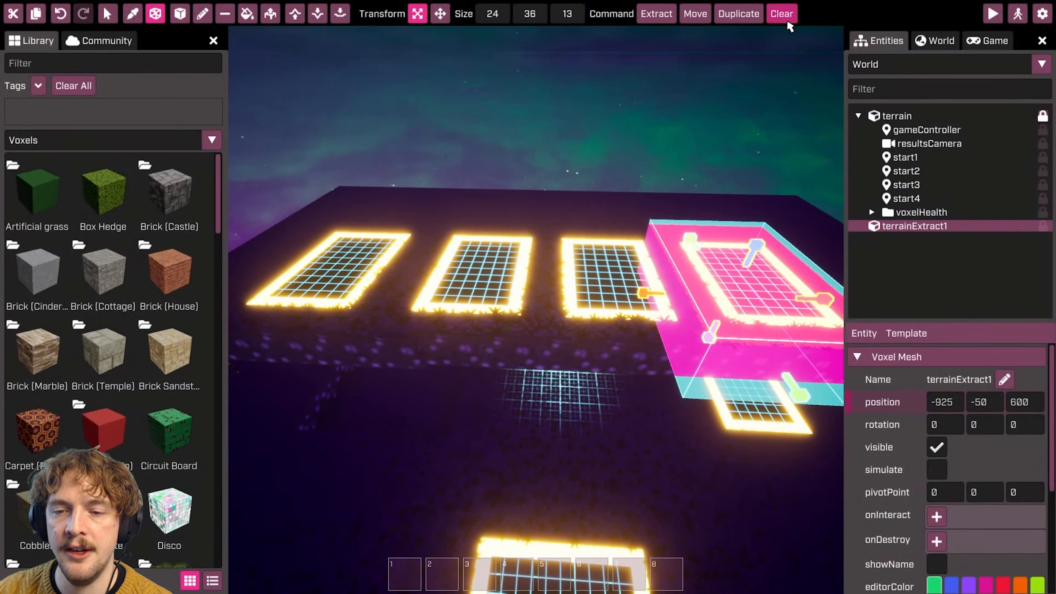
pyautogui.click(790, 19)
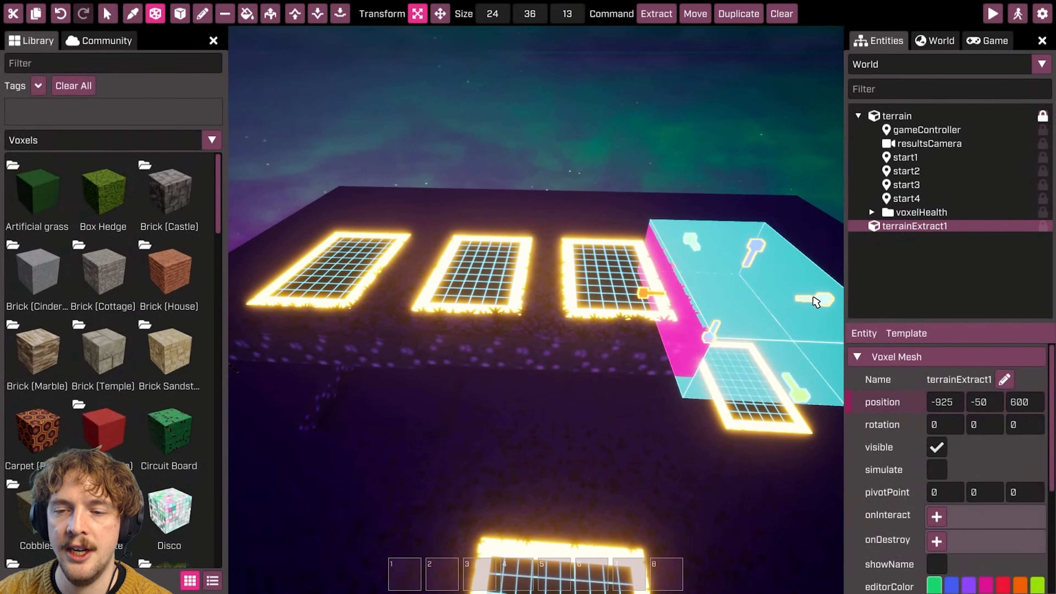
# Step: Resize the selection to 63 by 18 by 13 across the neighbouring platform blocks and clear the enclosed voxels
pyautogui.moveTo(655, 306); pyautogui.dragTo(644, 370)
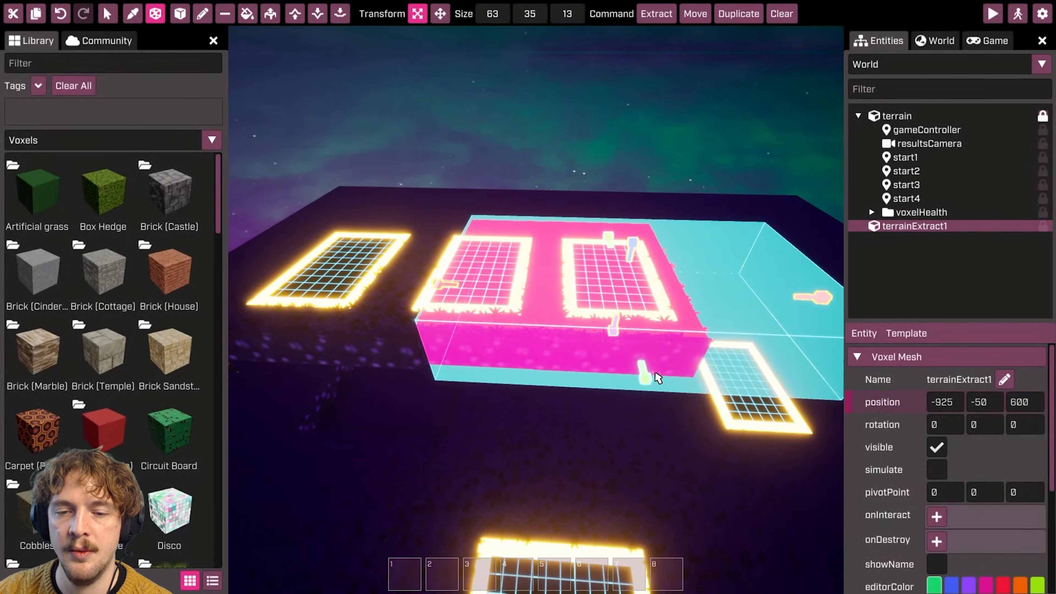
pyautogui.moveTo(644, 311); pyautogui.dragTo(645, 306)
pyautogui.click(786, 15)
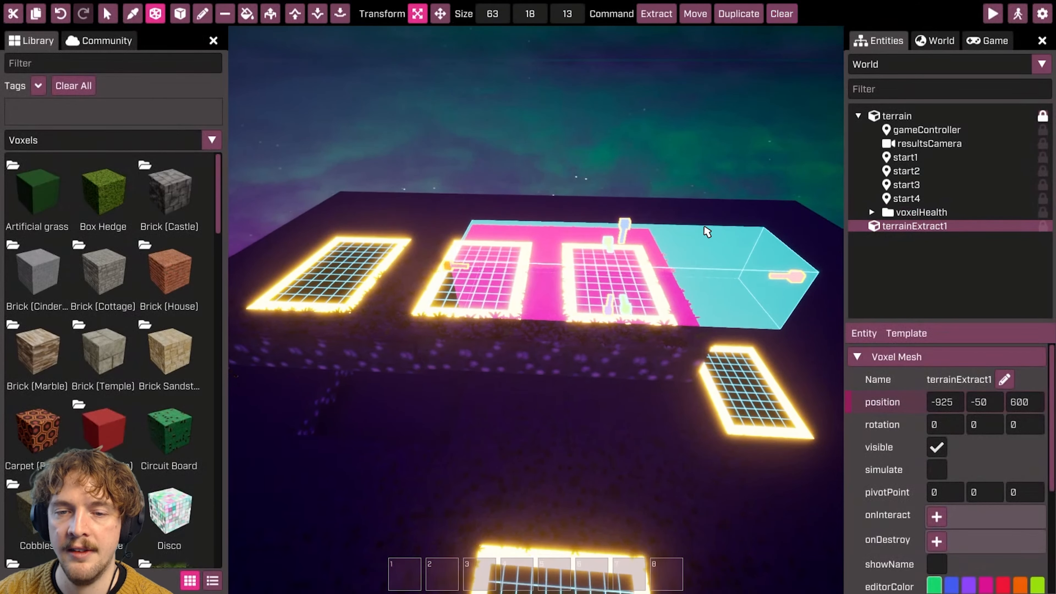
# Step: Move the 63 by 18 by 13 selection sideways onto the remaining halves of the two middle platform blocks
pyautogui.moveTo(706, 229); pyautogui.dragTo(824, 233, button='right')
pyautogui.moveTo(628, 249); pyautogui.dragTo(799, 264, button='right')
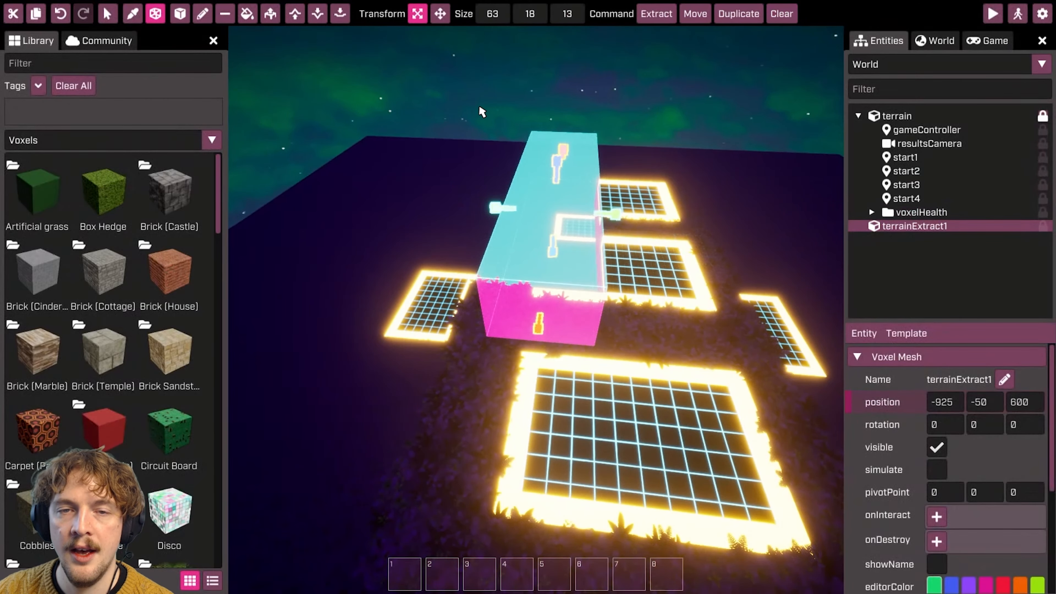
pyautogui.click(440, 14)
pyautogui.moveTo(580, 222); pyautogui.dragTo(743, 91)
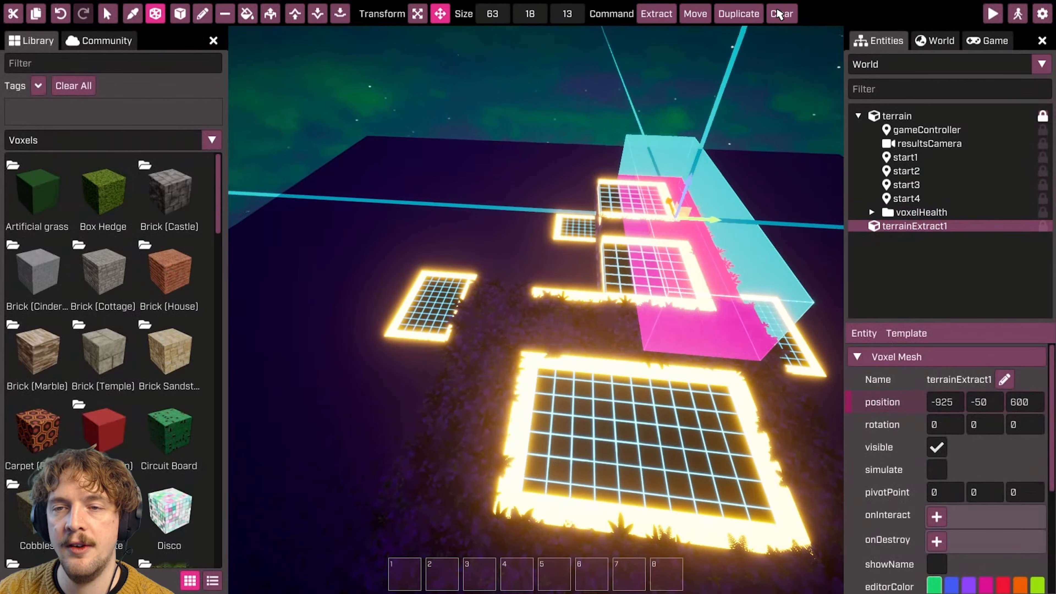